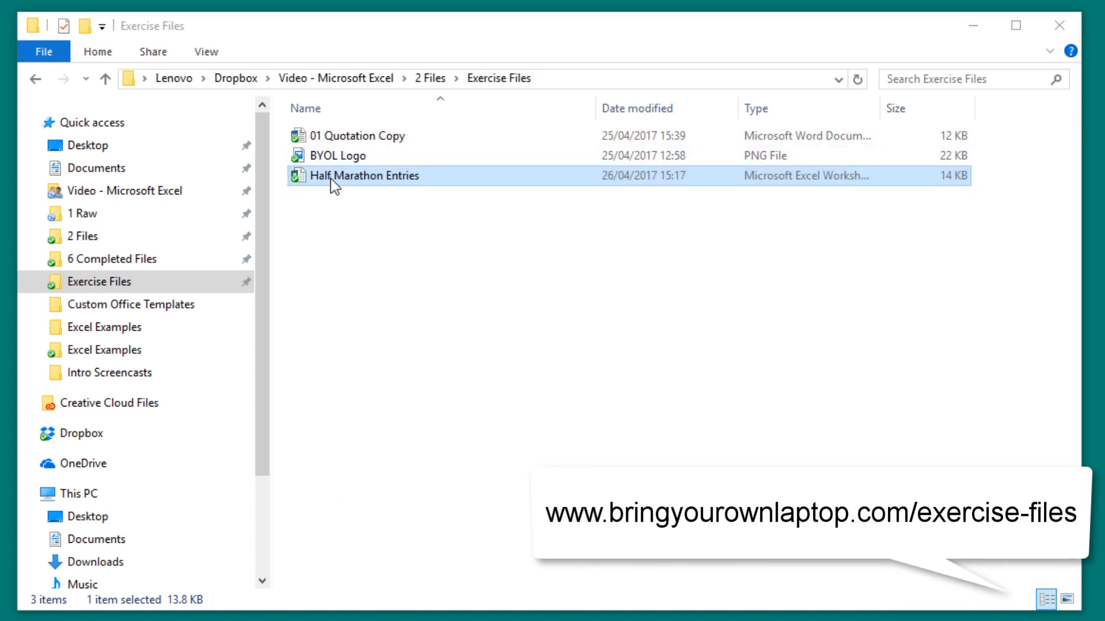
# Open the Half Marathon Entries workbook and copy the full block of entry data in rows 1 to 6
pyautogui.doubleClick(355, 177)
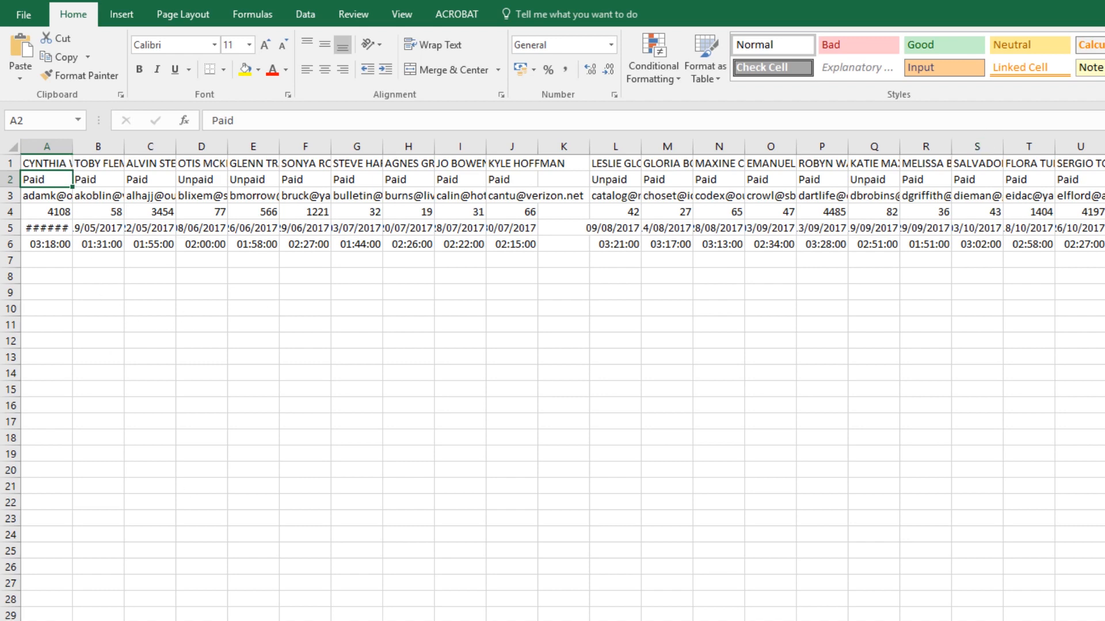
pyautogui.hscroll(10, 552, 380)
pyautogui.hscroll(-10, 553, 380)
pyautogui.click(60, 166)
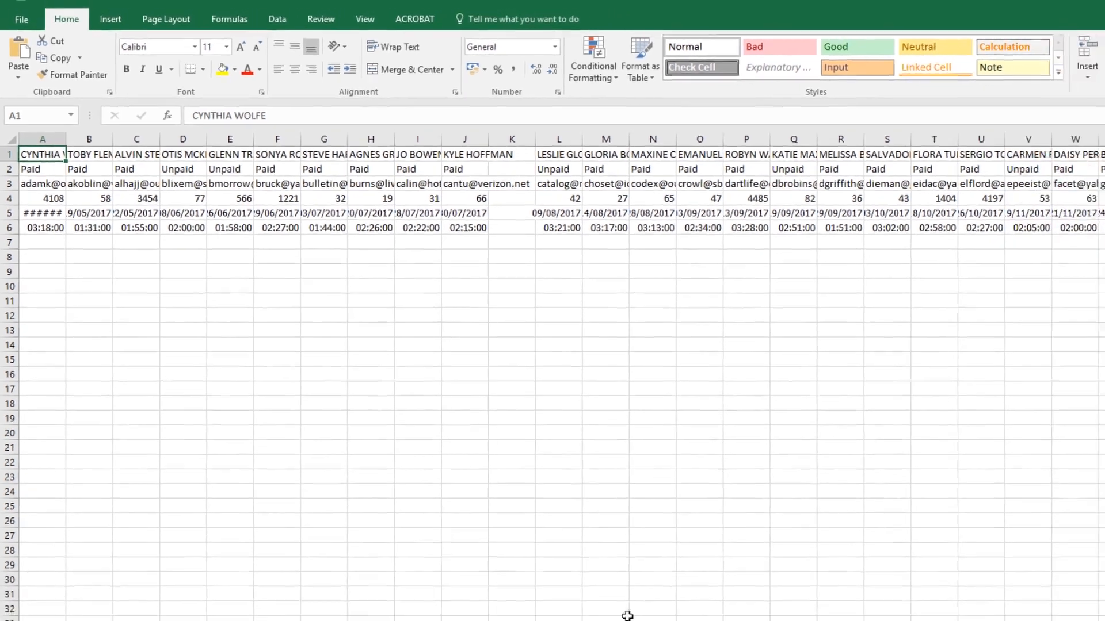
pyautogui.moveTo(742, 578); pyautogui.dragTo(1020, 506)
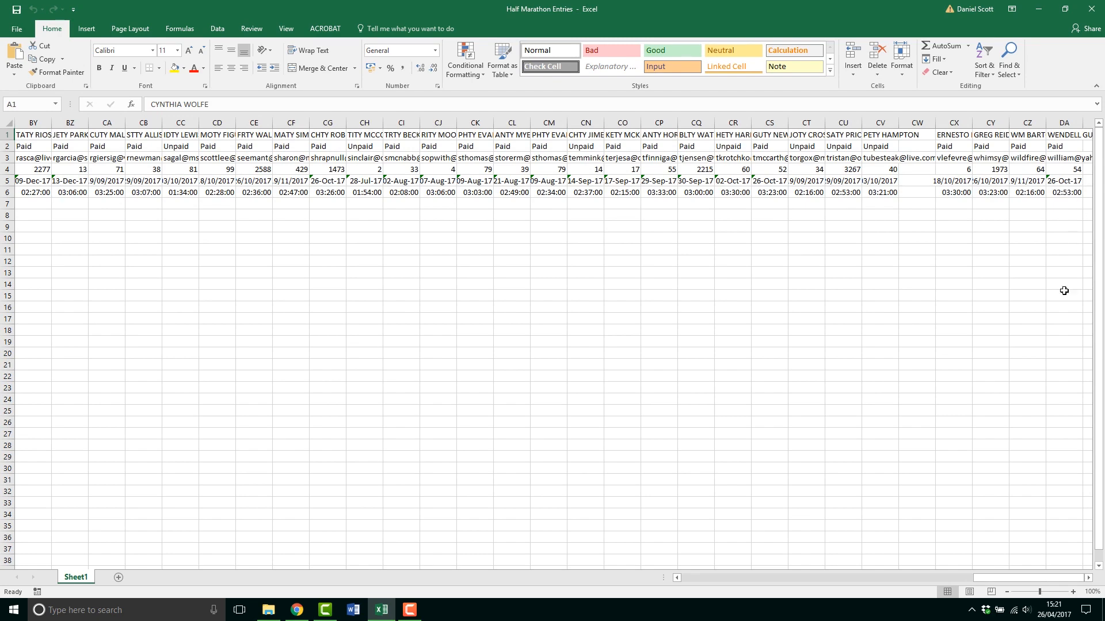
pyautogui.keyDown('shift'); pyautogui.click(1071, 192); pyautogui.keyUp('shift')
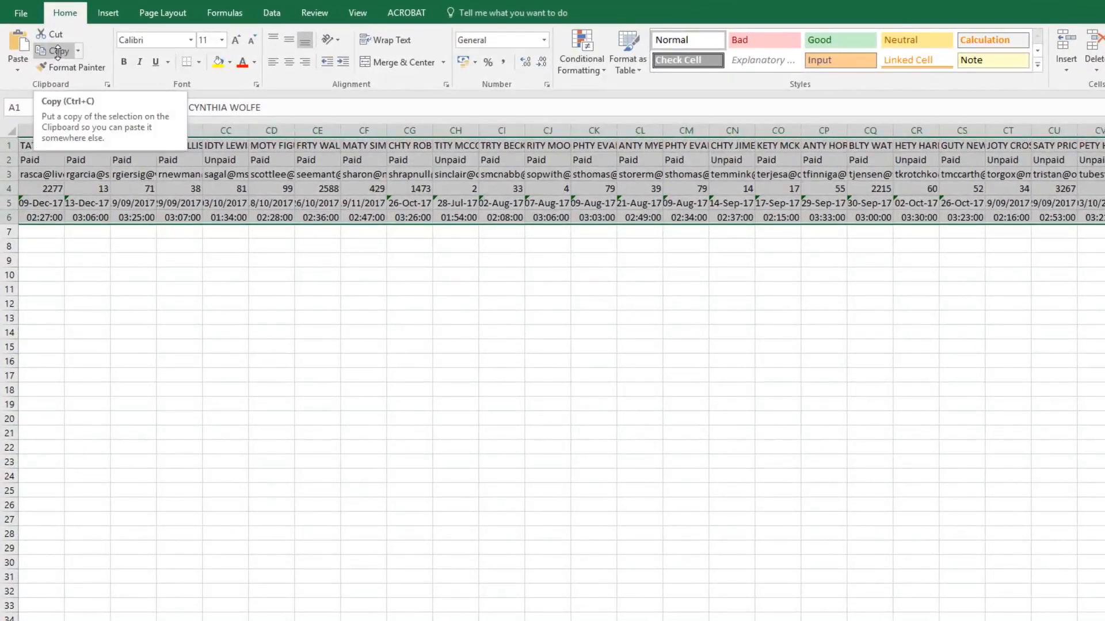
pyautogui.click(58, 51)
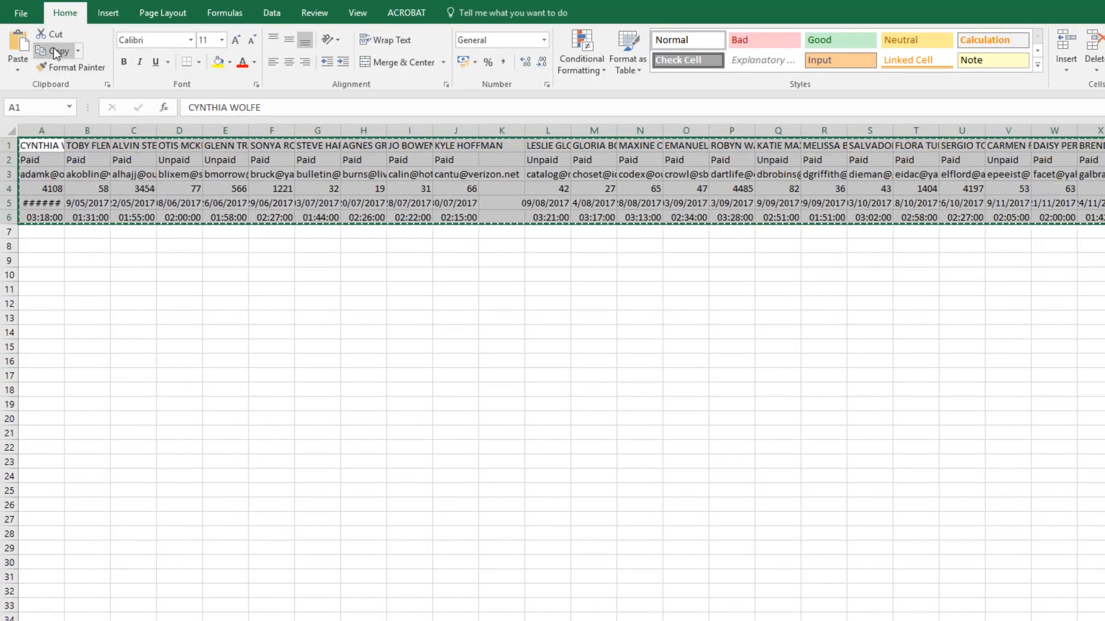
# Add a blank second worksheet and paste the copied data transposed at cell A11 of Sheet1
pyautogui.click(32, 289)
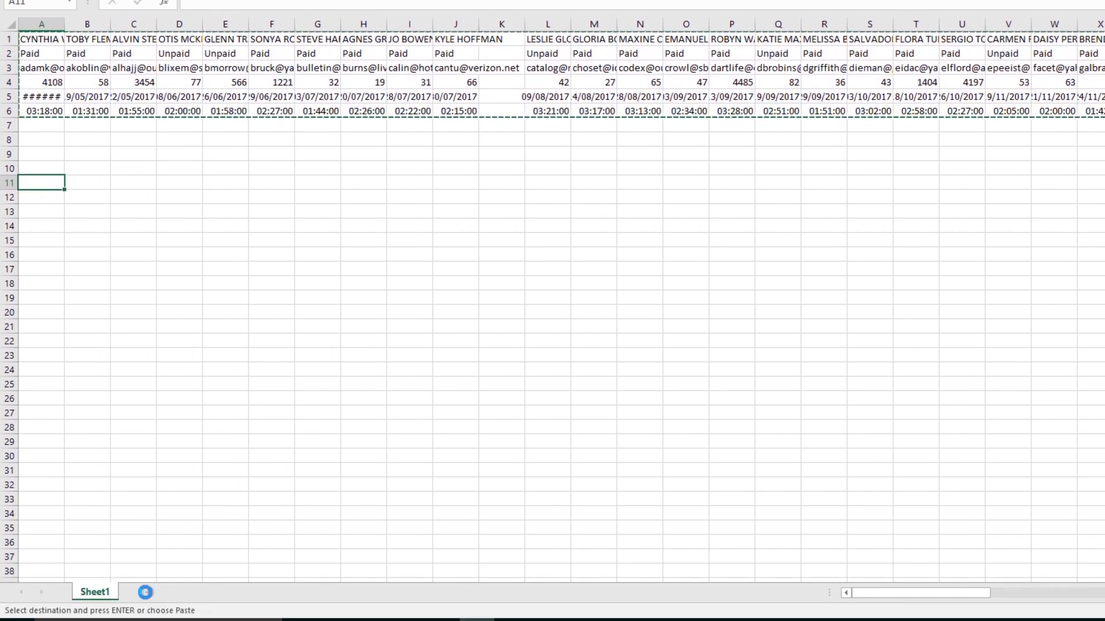
pyautogui.click(143, 592)
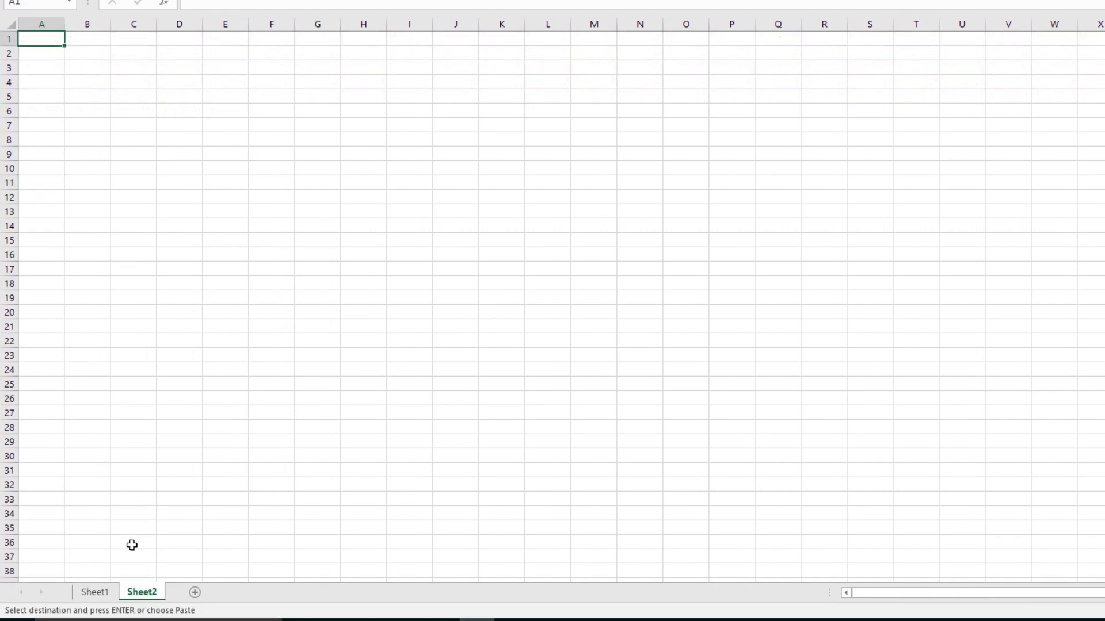
pyautogui.click(95, 592)
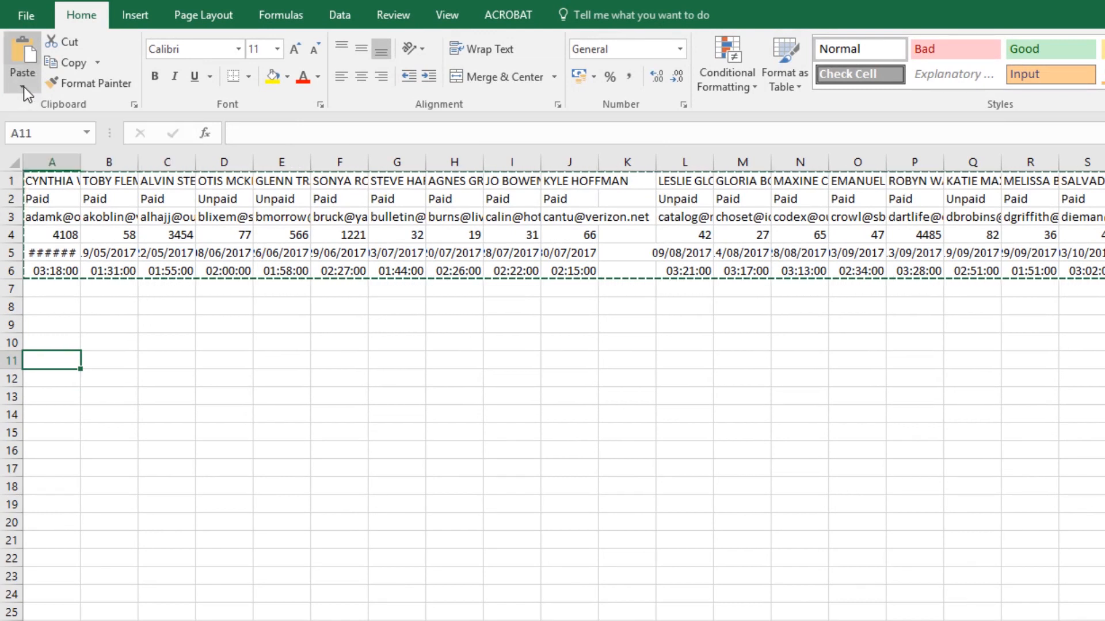
pyautogui.click(23, 88)
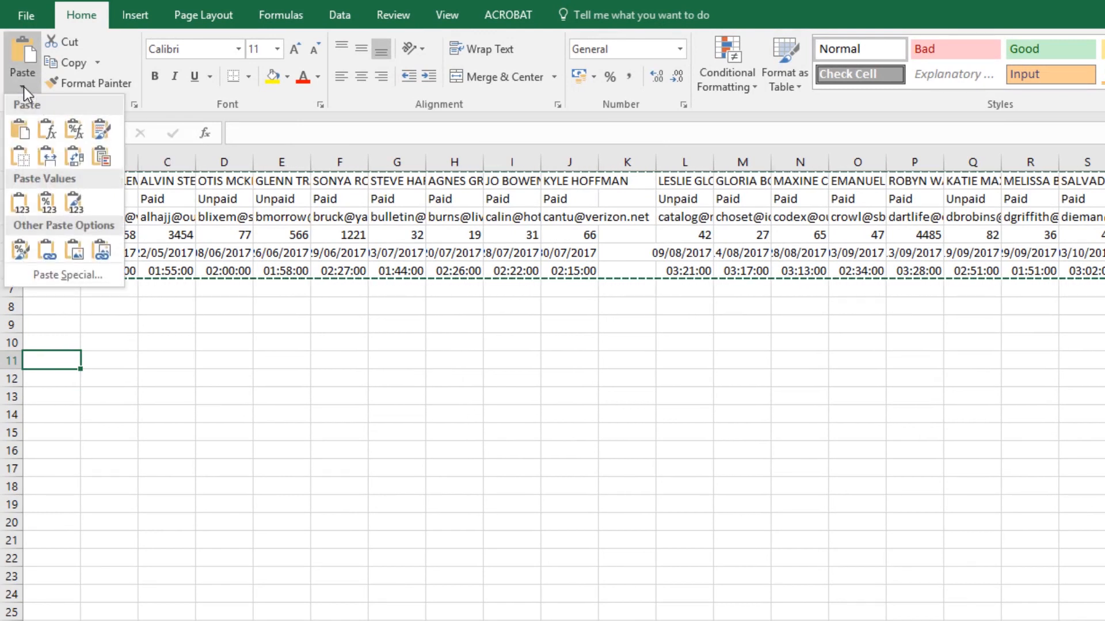
pyautogui.click(76, 164)
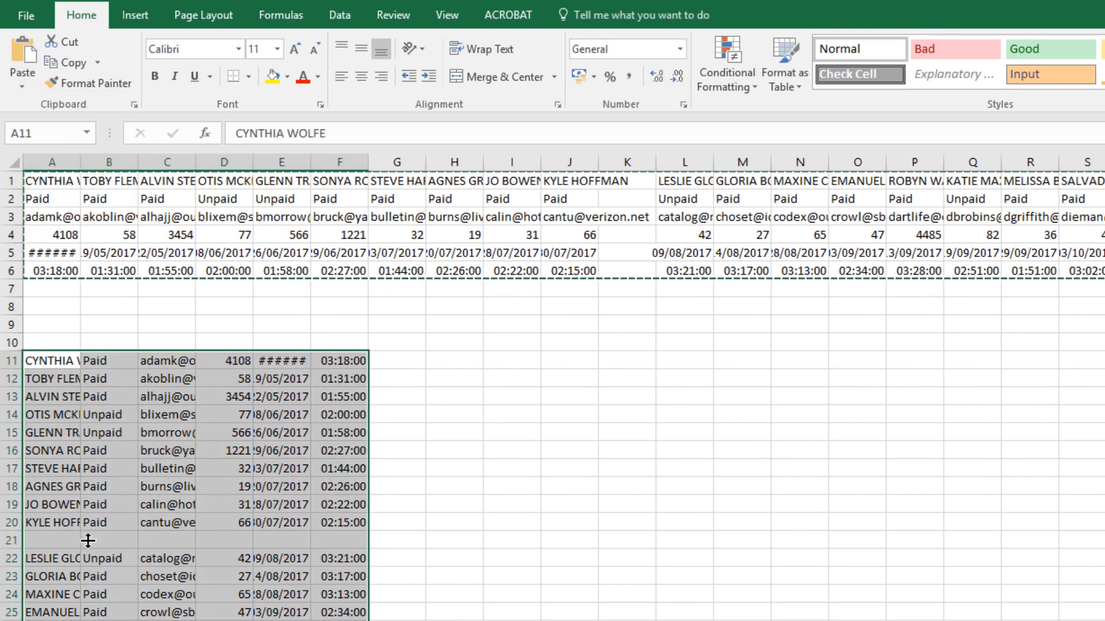
# Delete rows 1 to 10, which hold the original horizontal data and the empty rows beneath it
pyautogui.click(39, 324)
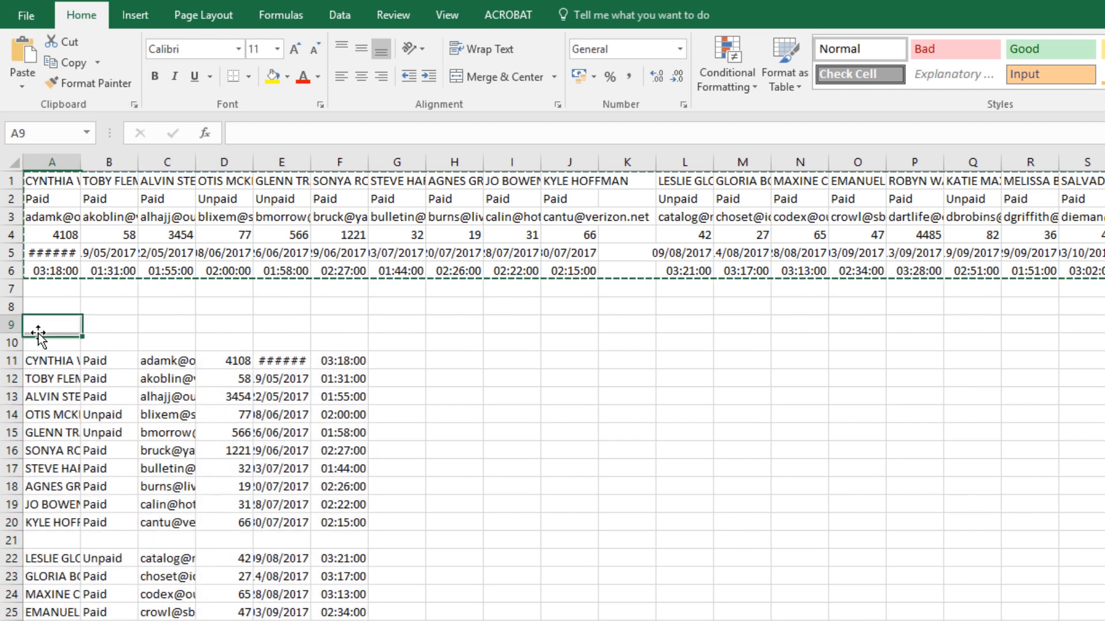
pyautogui.click(11, 181)
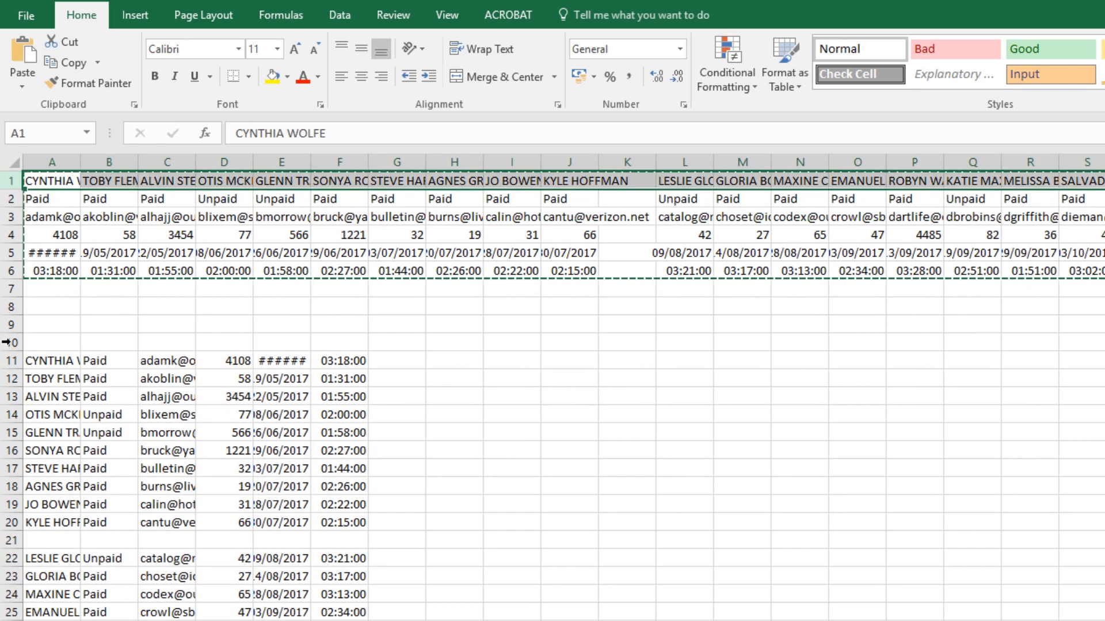
pyautogui.keyDown('shift'); pyautogui.click(12, 343); pyautogui.keyUp('shift')
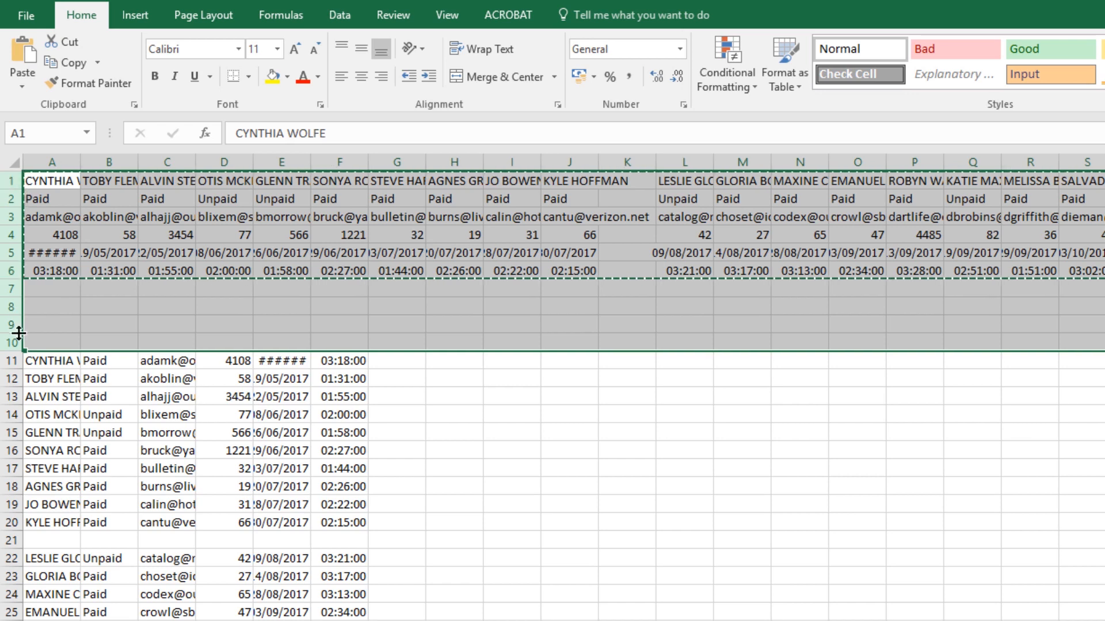
pyautogui.rightClick(14, 180)
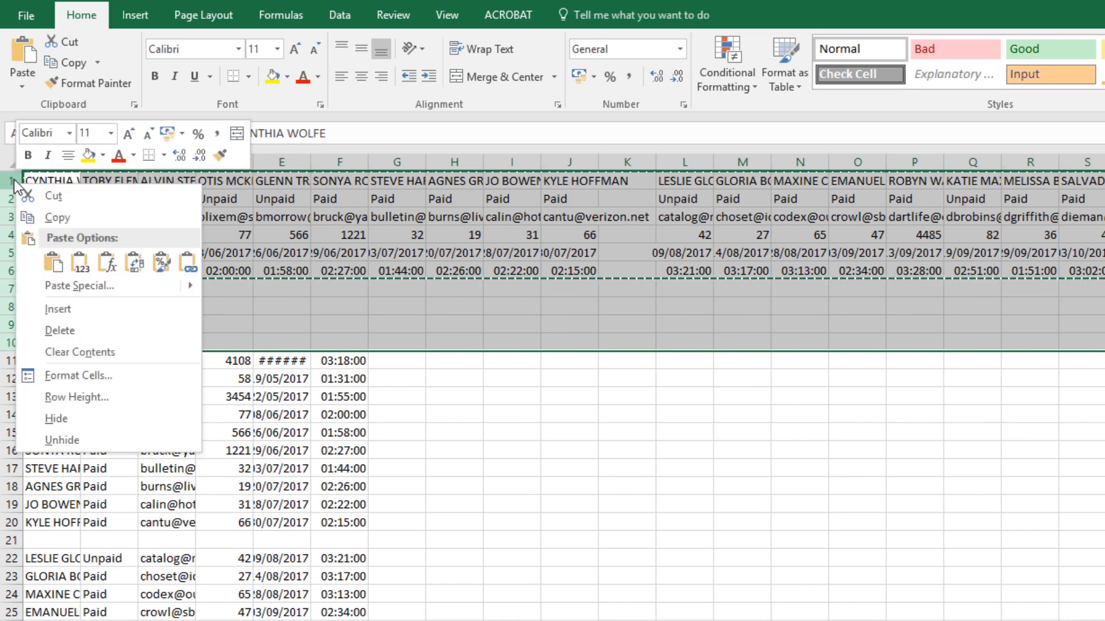
pyautogui.click(54, 332)
pyautogui.click(163, 265)
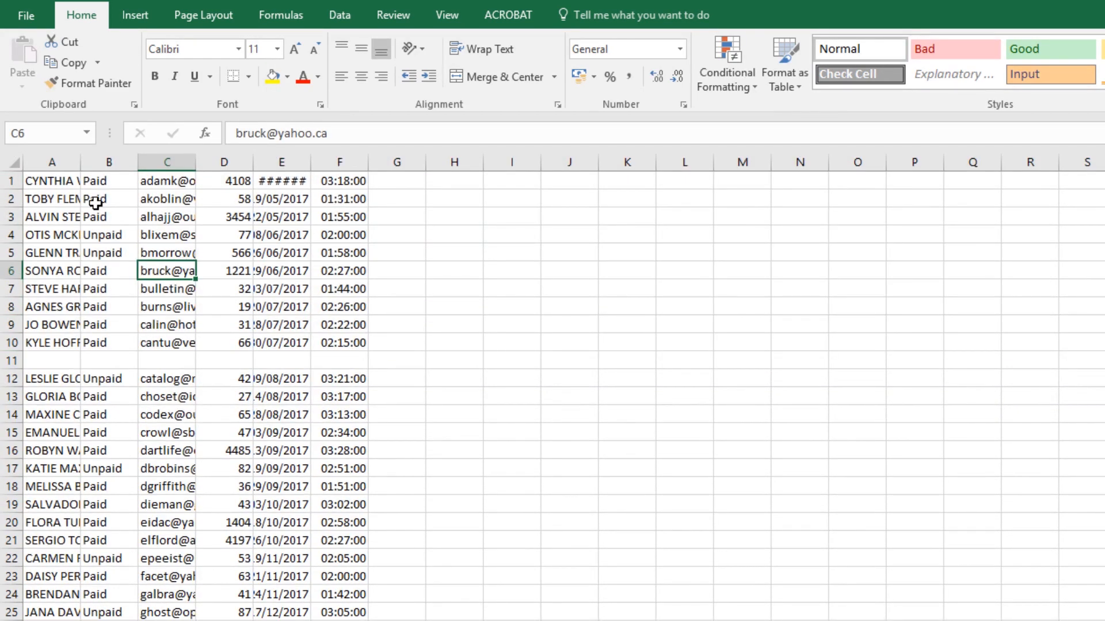
# Insert a blank row above the first entry for column headings
pyautogui.click(52, 182)
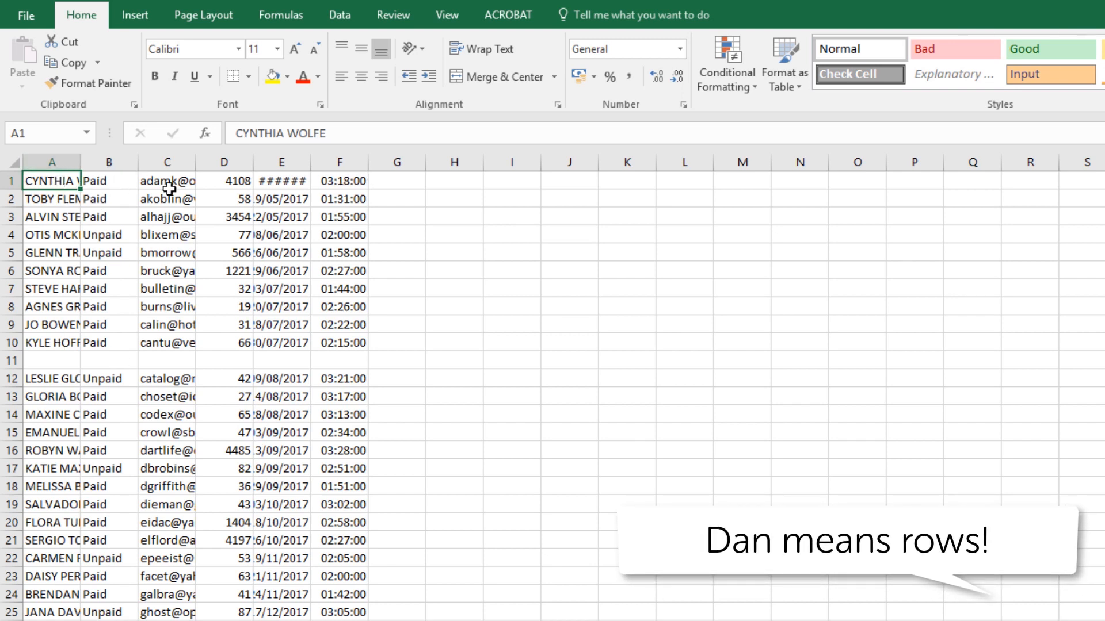
pyautogui.click(8, 181)
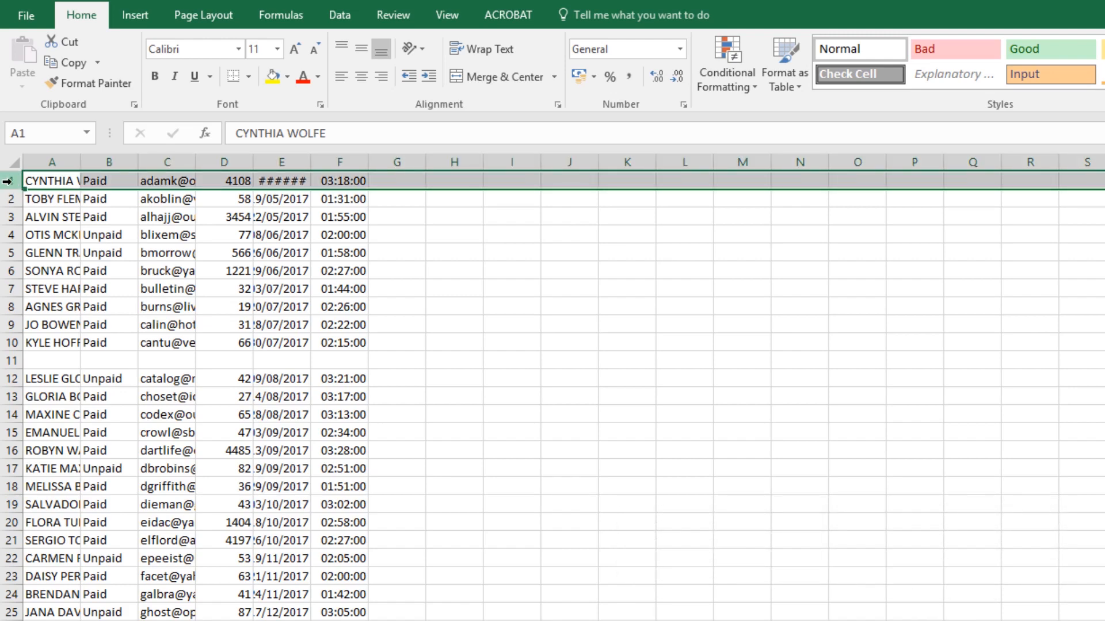
pyautogui.rightClick(8, 182)
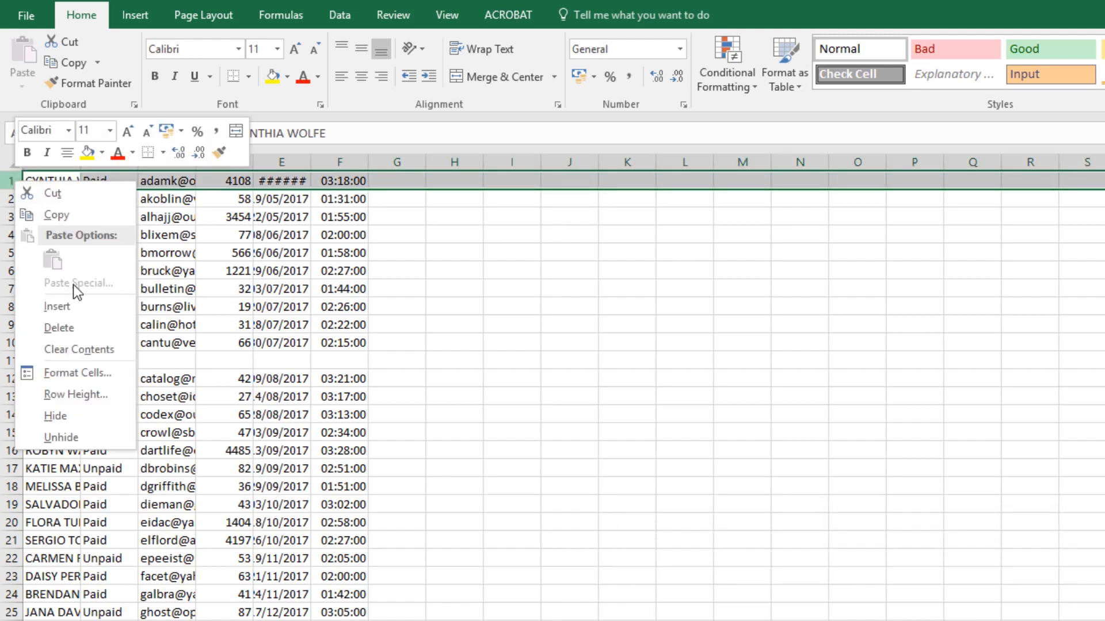
pyautogui.click(69, 305)
# Enter the headings Name, Entry Fee and Email in cells A1 to C1
pyautogui.click(49, 180)
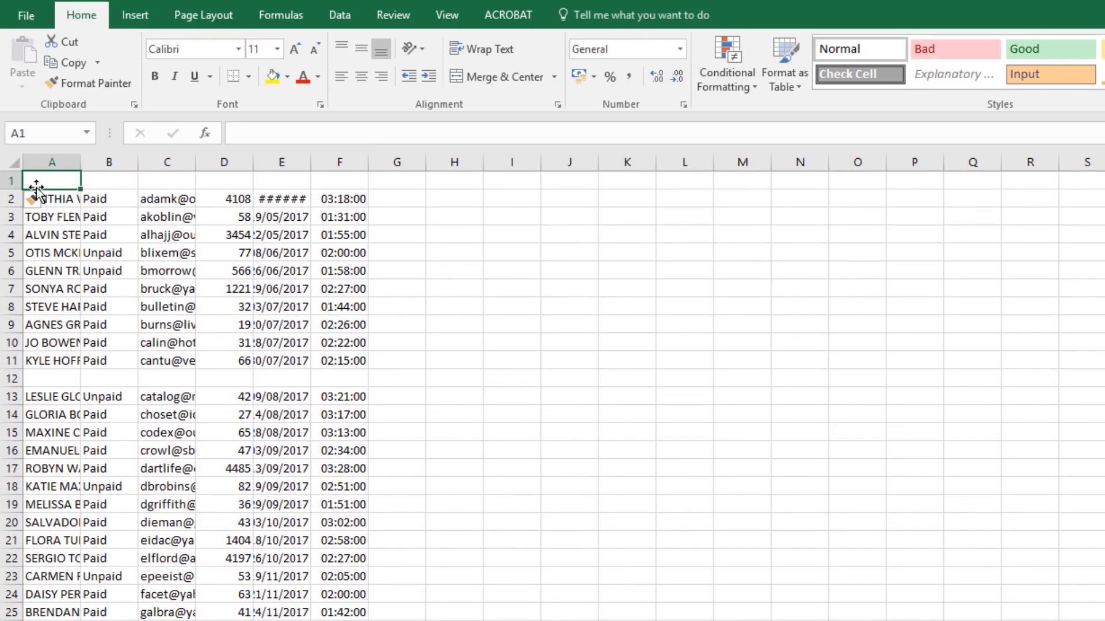
pyautogui.write('NM')
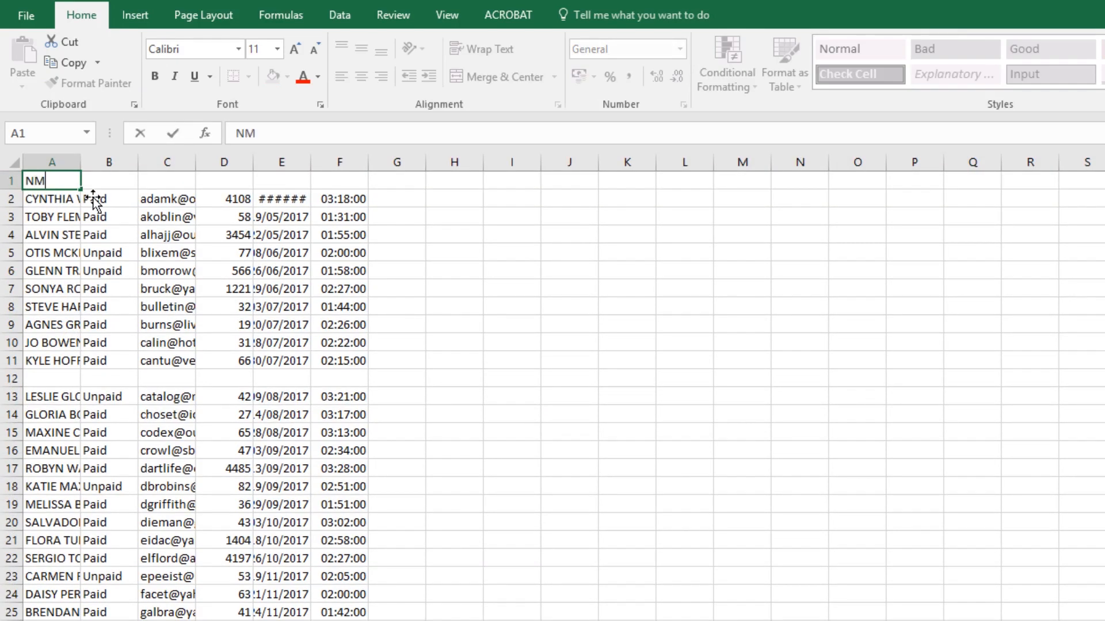
pyautogui.press('BackSpace')
pyautogui.write('ame')
pyautogui.press('Tab')
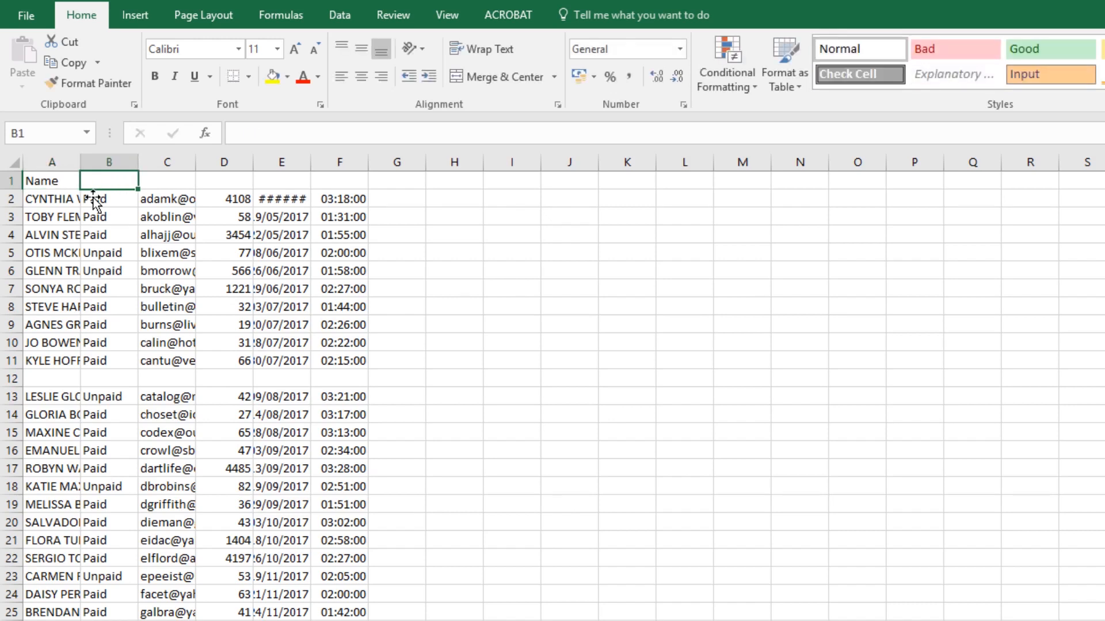
pyautogui.write('En')
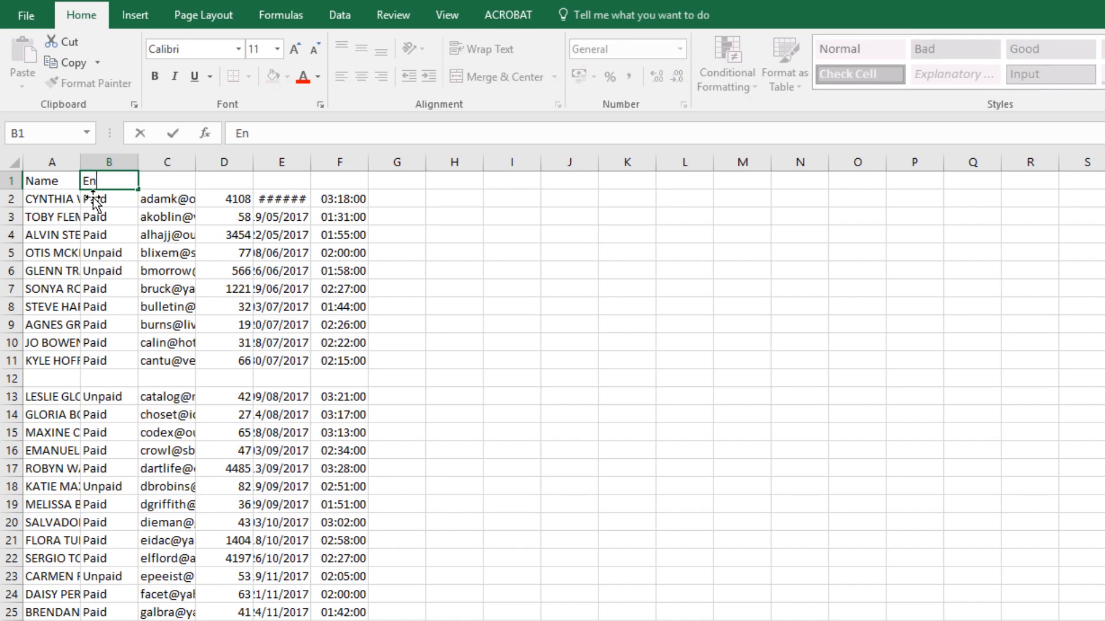
pyautogui.write('try Fee')
pyautogui.press('Tab')
pyautogui.write('Email')
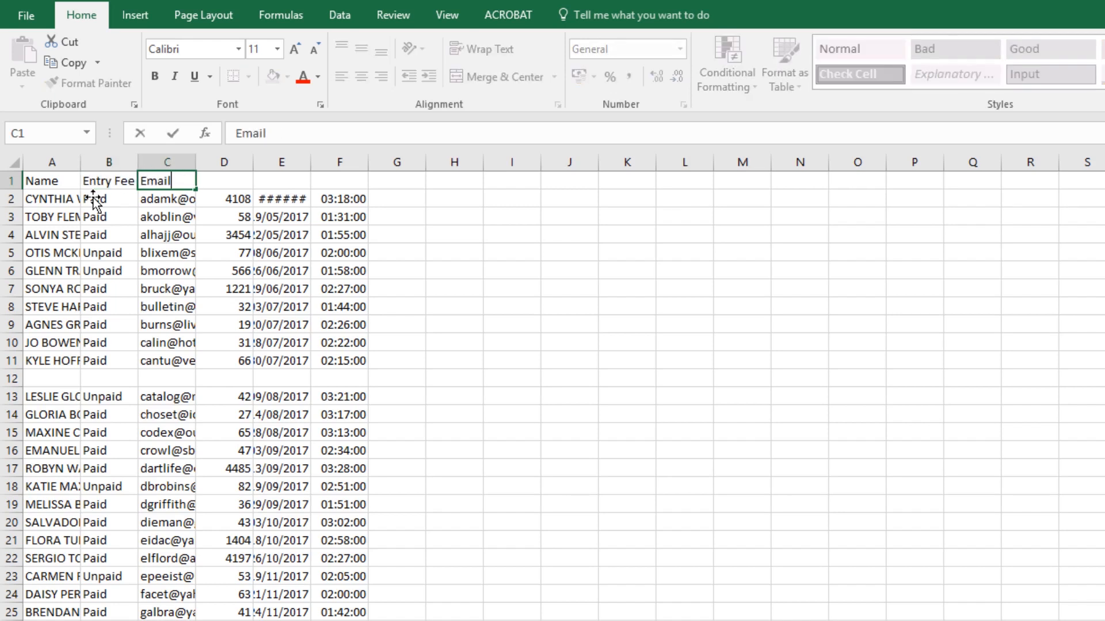
pyautogui.press('Tab')
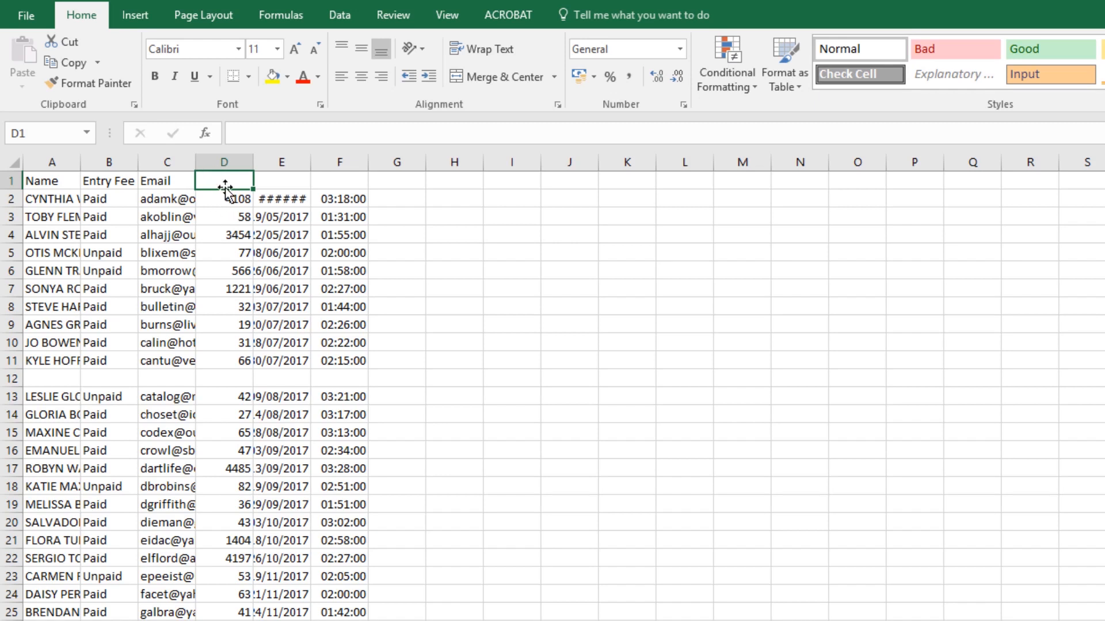
# Enter the headings Sponsorship, Entry Date and Finishing Time in cells D1 to F1
pyautogui.write('Sponsorship')
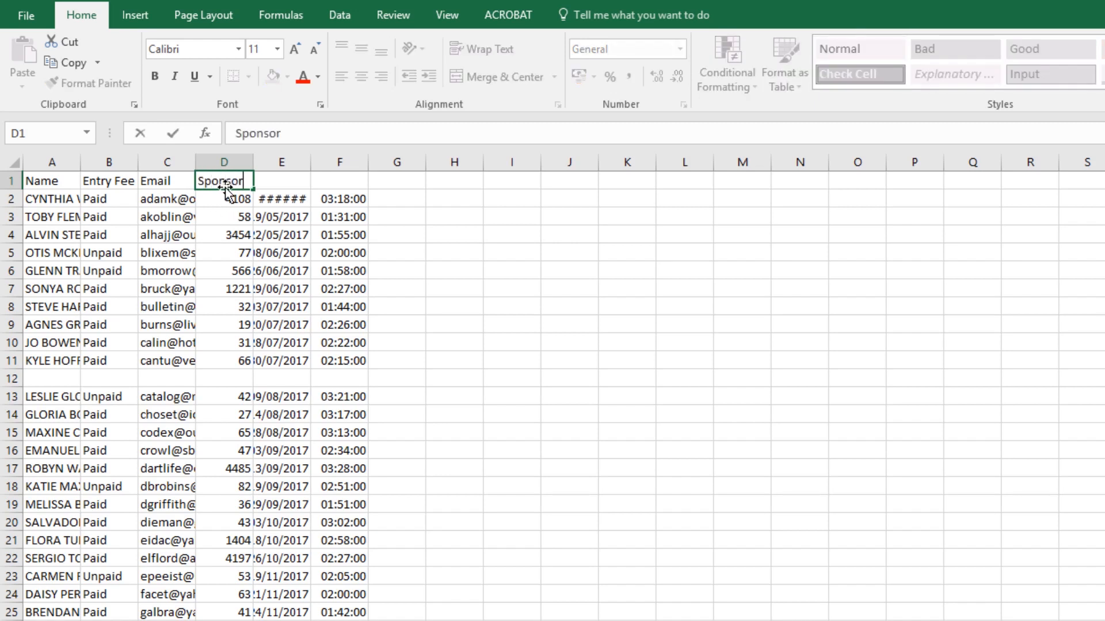
pyautogui.click(259, 182)
pyautogui.write('Entry')
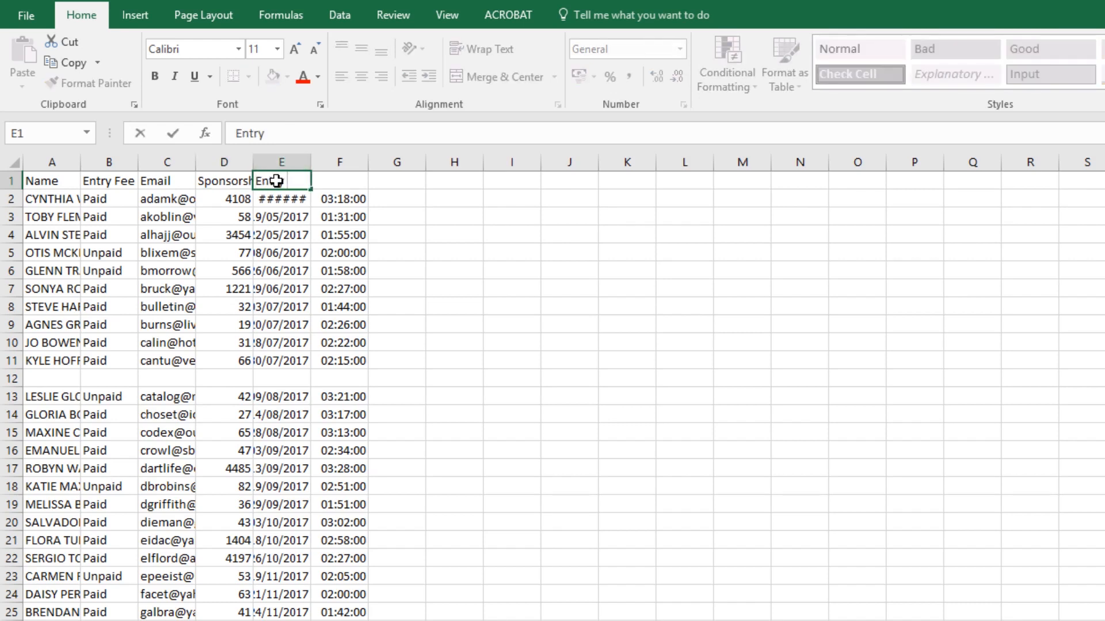
pyautogui.write(' Date')
pyautogui.press('Tab')
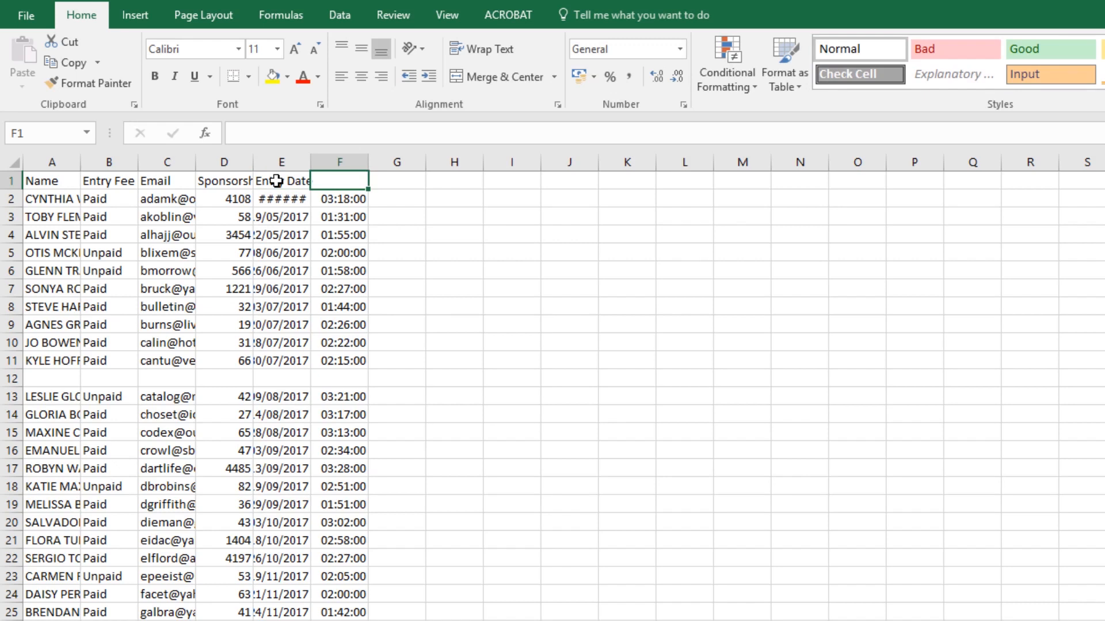
pyautogui.write('Time')
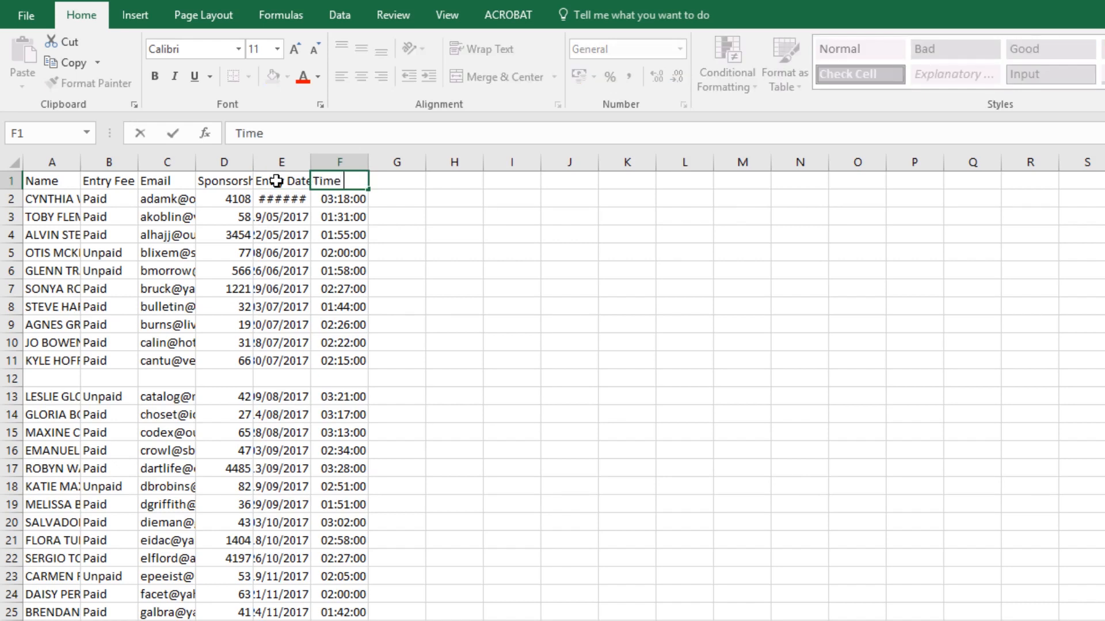
pyautogui.press('BackSpace')
pyautogui.press('BackSpace')
pyautogui.write('Finsshing Time')
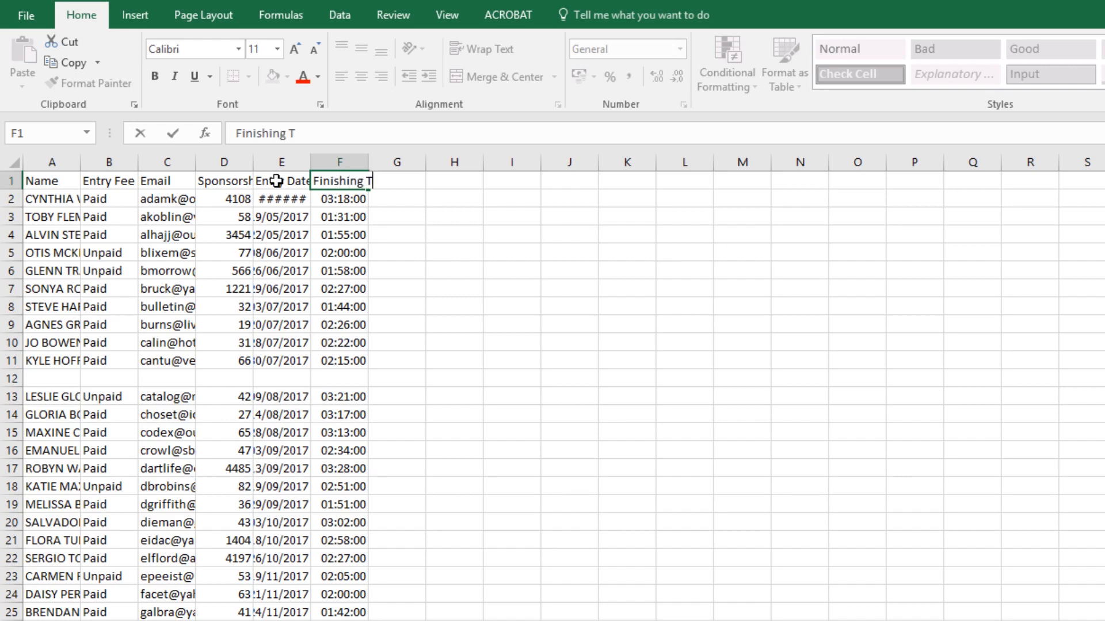
pyautogui.press('Return')
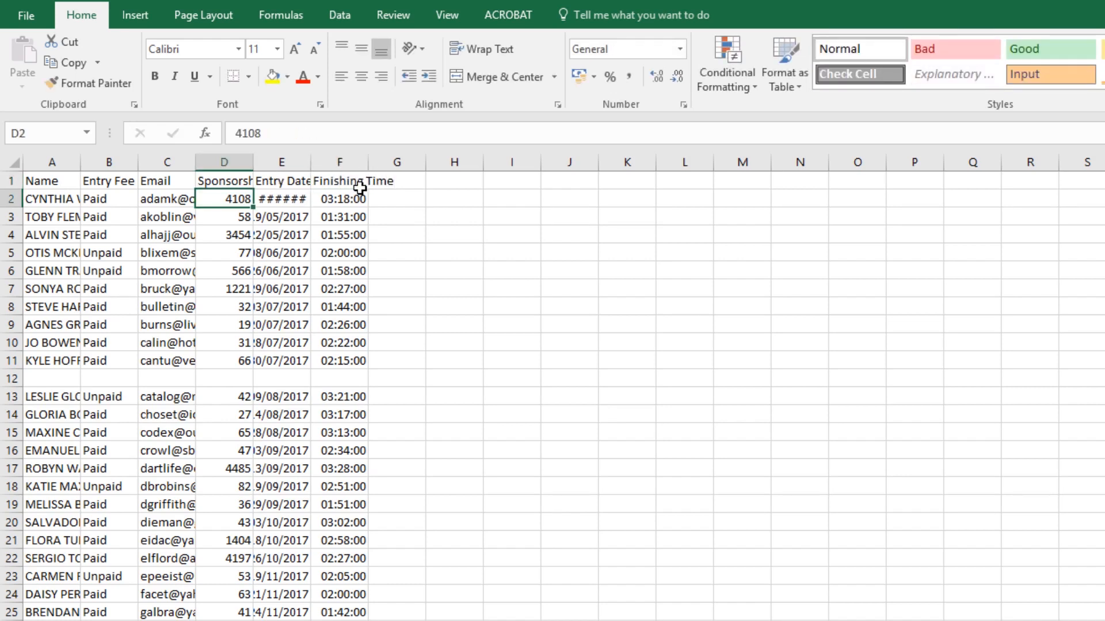
# Make the column headings in cells A1 to F1 bold
pyautogui.click(11, 182)
pyautogui.moveTo(70, 176); pyautogui.dragTo(357, 180)
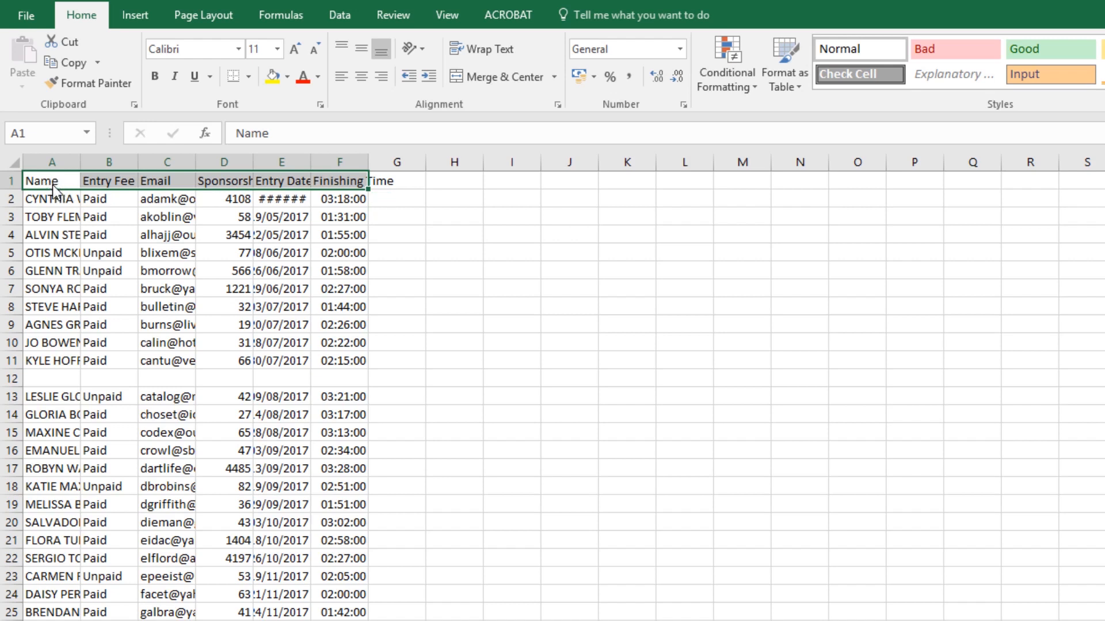
pyautogui.click(57, 221)
pyautogui.click(52, 182)
pyautogui.moveTo(51, 182); pyautogui.dragTo(365, 181)
pyautogui.click(154, 78)
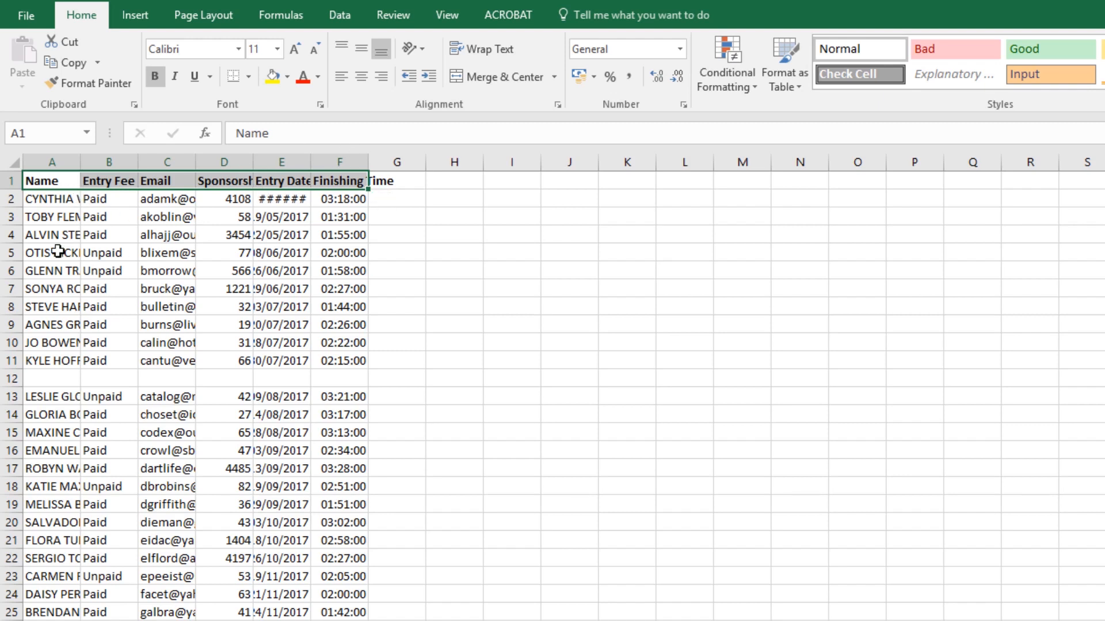
pyautogui.click(40, 203)
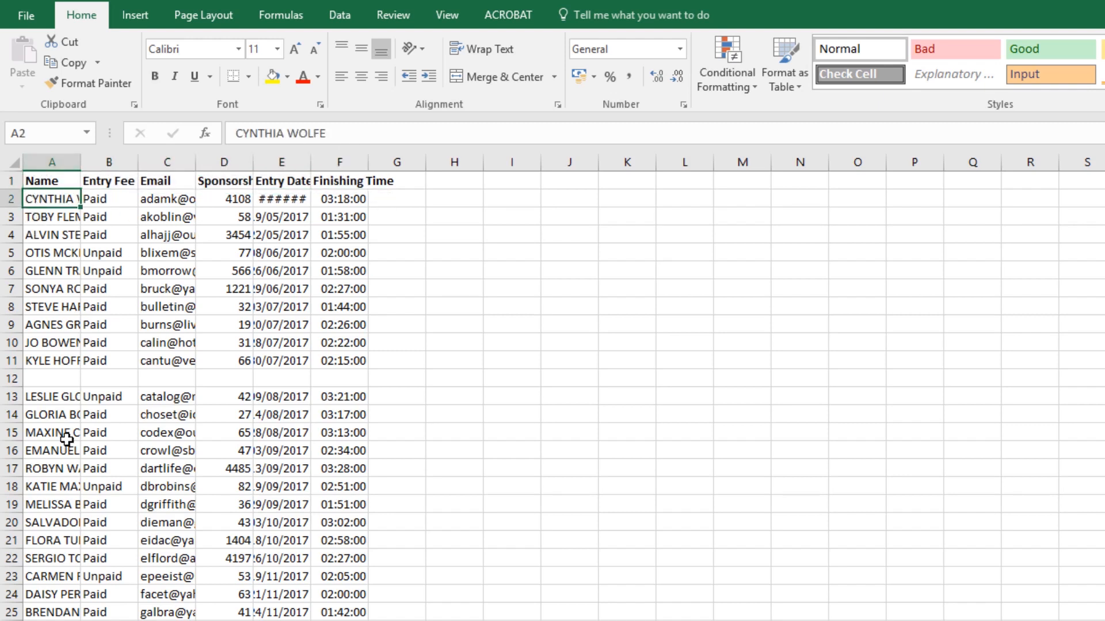
# Try inserting a blank column before the Name column and undo the insertion
pyautogui.rightClick(35, 163)
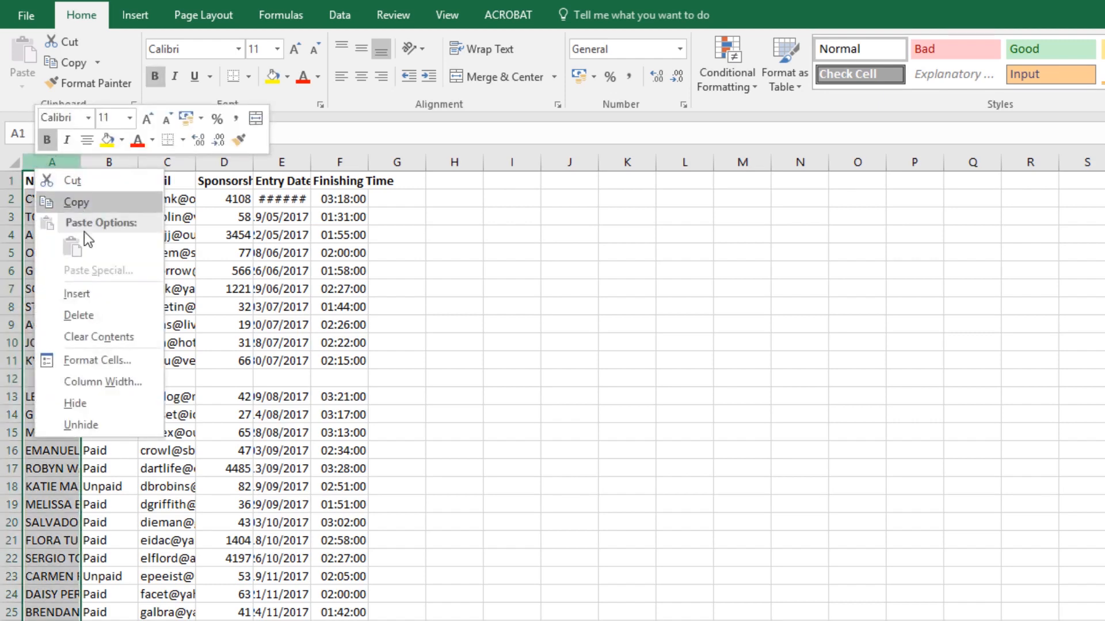
pyautogui.click(77, 294)
pyautogui.click(56, 219)
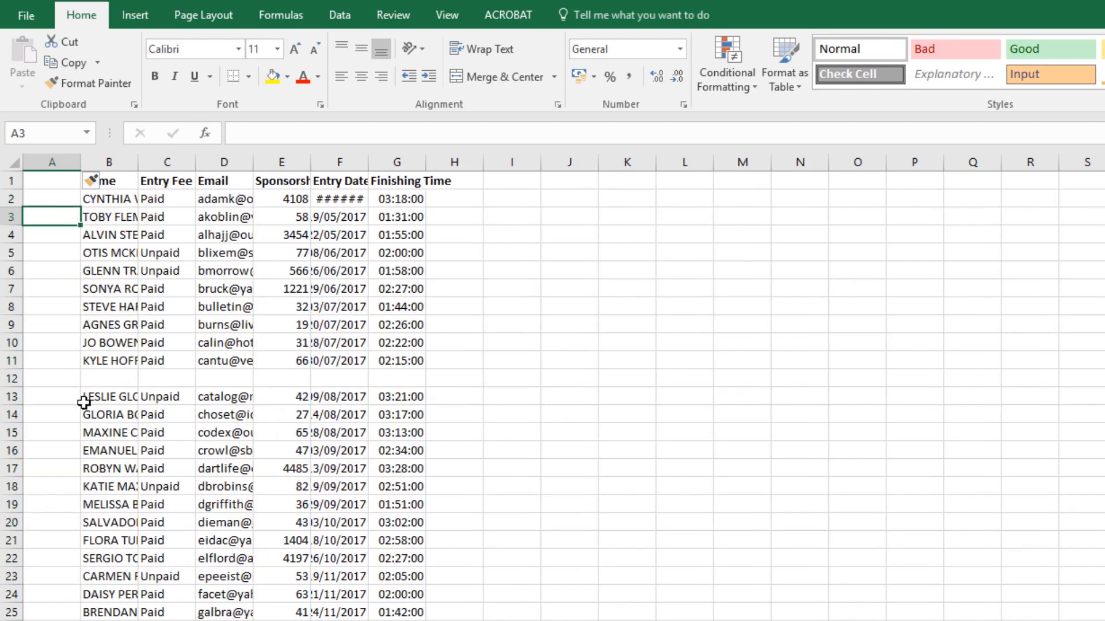
pyautogui.hotkey('ctrl', 'z')
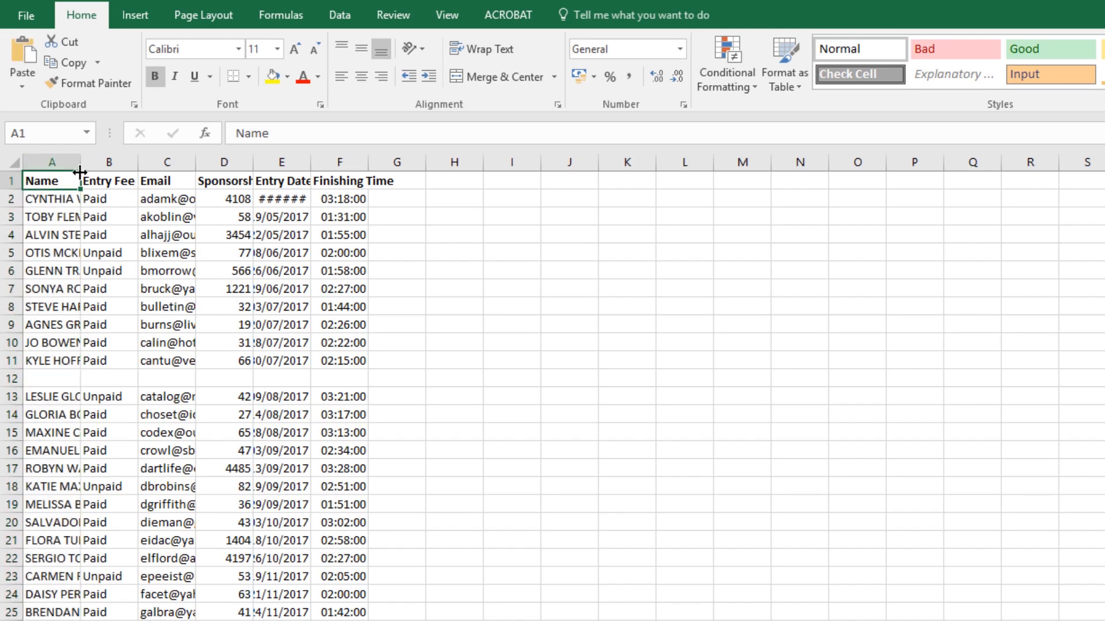
# Widen the Name, Email, Sponsorship, Entry Date and Finishing Time columns to fit their full contents
pyautogui.moveTo(82, 165); pyautogui.dragTo(89, 165)
pyautogui.moveTo(121, 165); pyautogui.dragTo(146, 166)
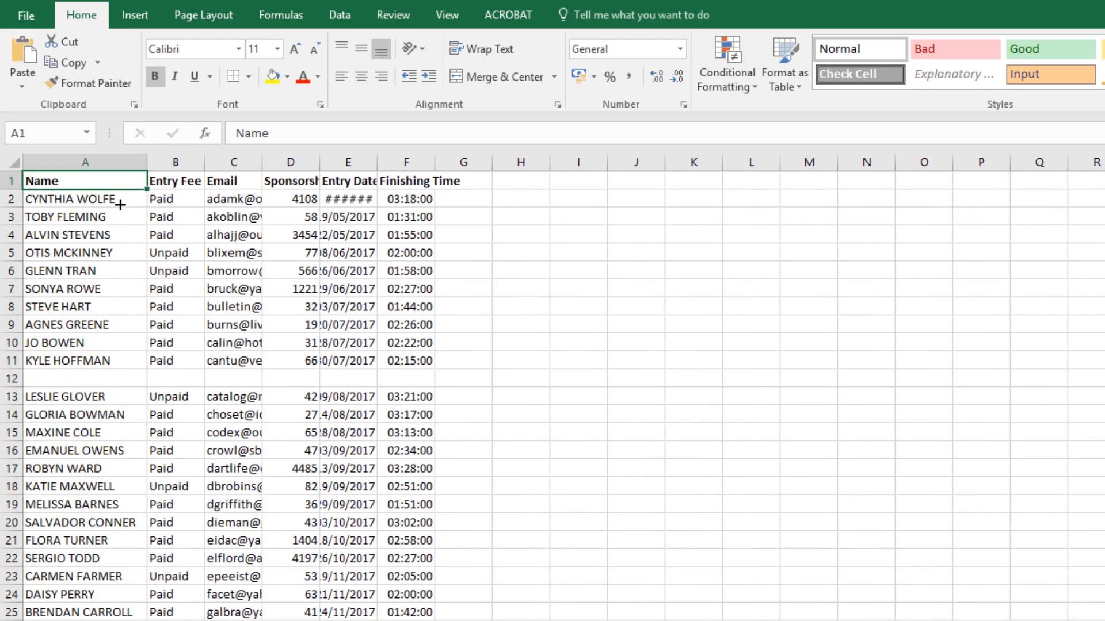
pyautogui.moveTo(262, 163); pyautogui.dragTo(443, 170)
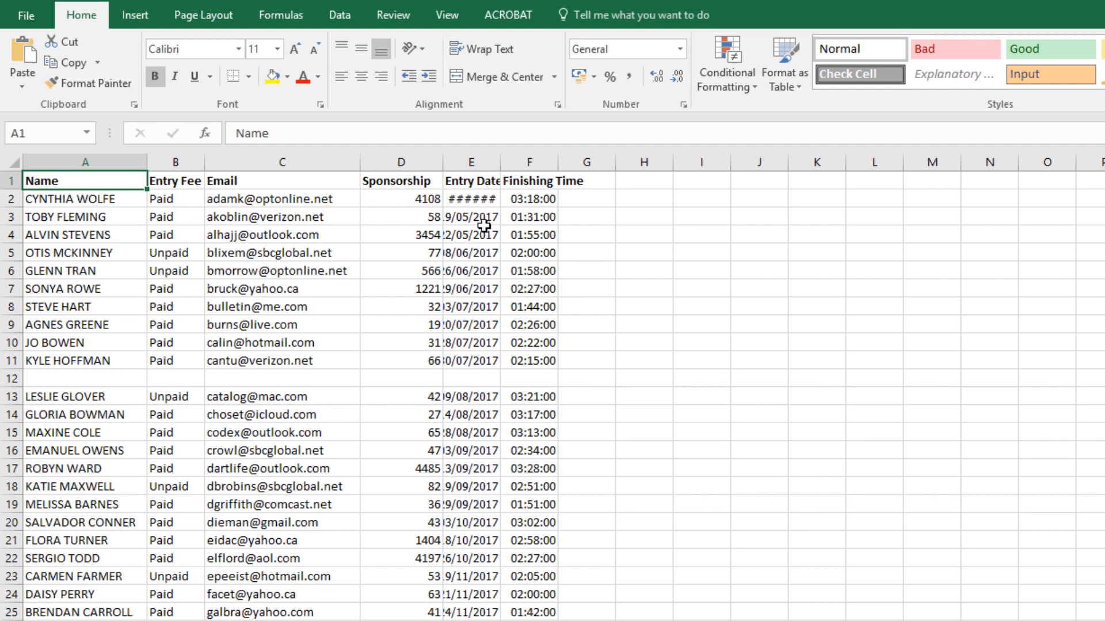
pyautogui.moveTo(500, 163); pyautogui.dragTo(540, 163)
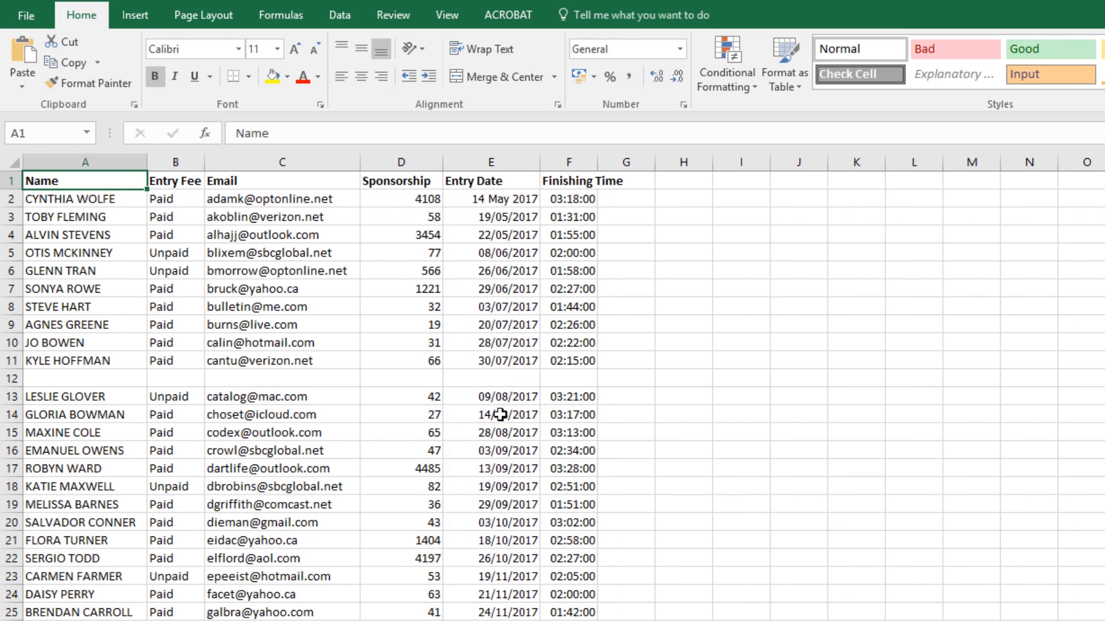
pyautogui.moveTo(596, 165); pyautogui.dragTo(642, 163)
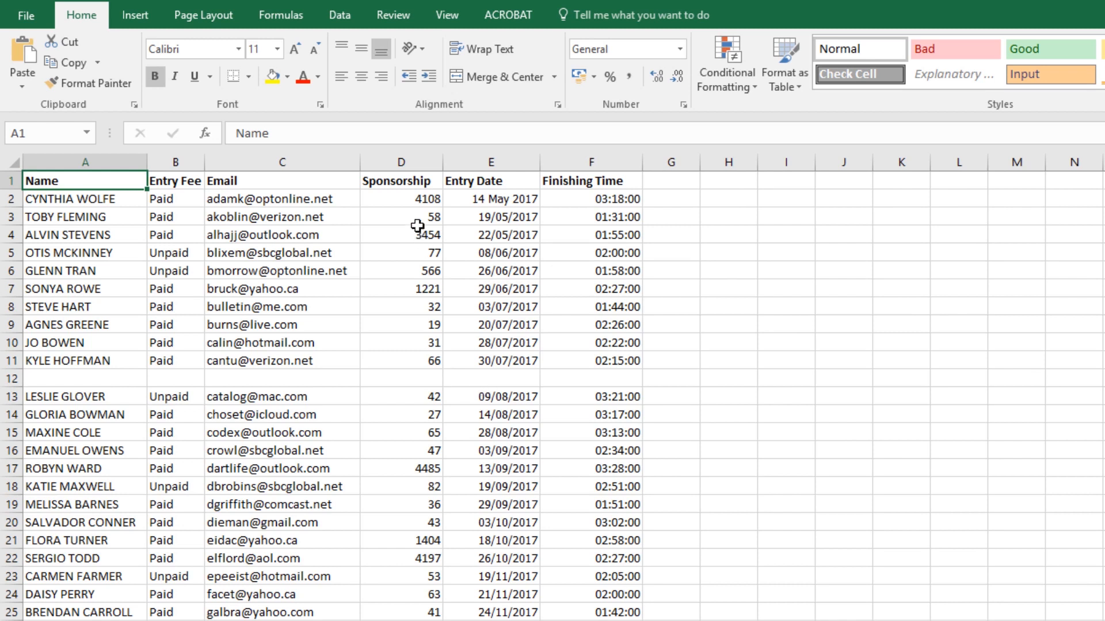